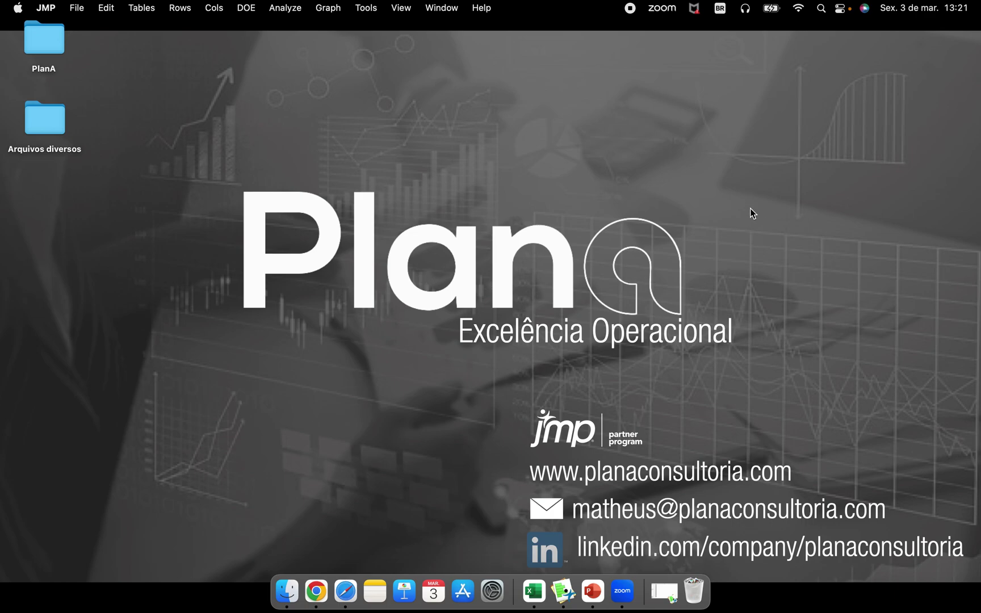
Restore the minimized Cpk-Ppk data table with its 36 Y1 measurements from the Dock
left_click(670, 596)
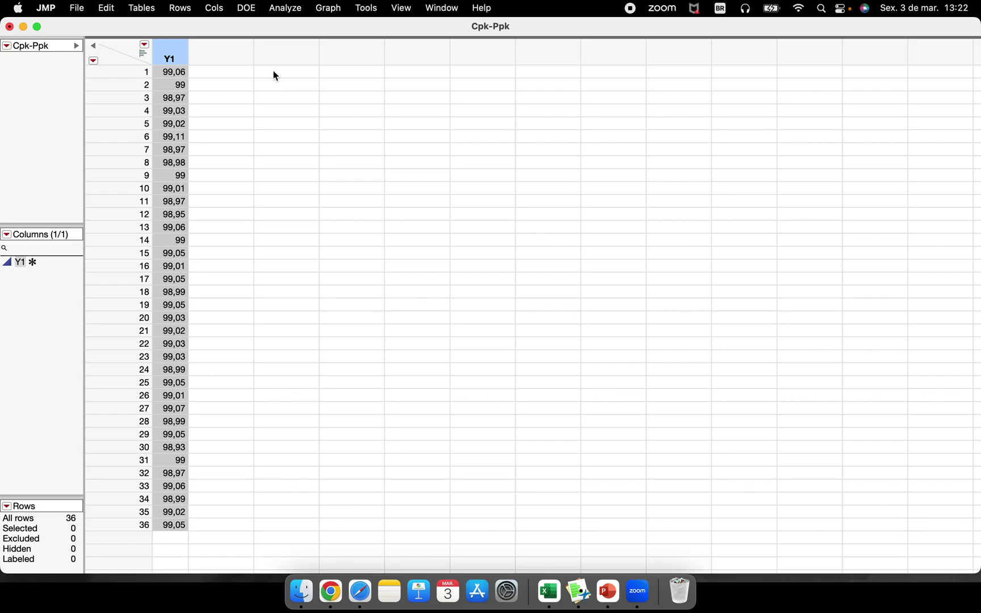
Launch Process Capability from Analyze > Quality and Process for the Cpk-Ppk table
left_click(285, 9)
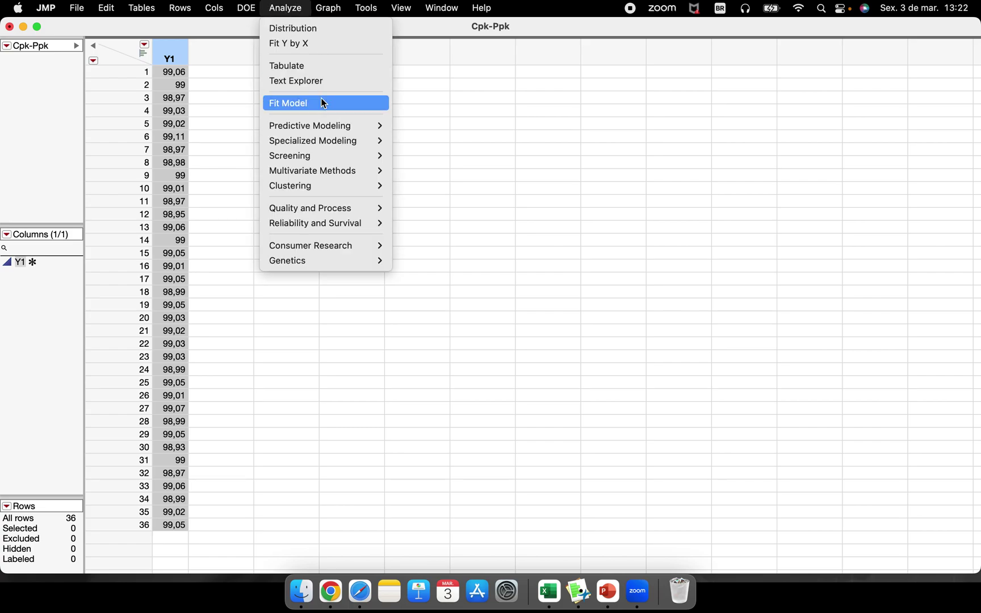
mouse_move(332, 211)
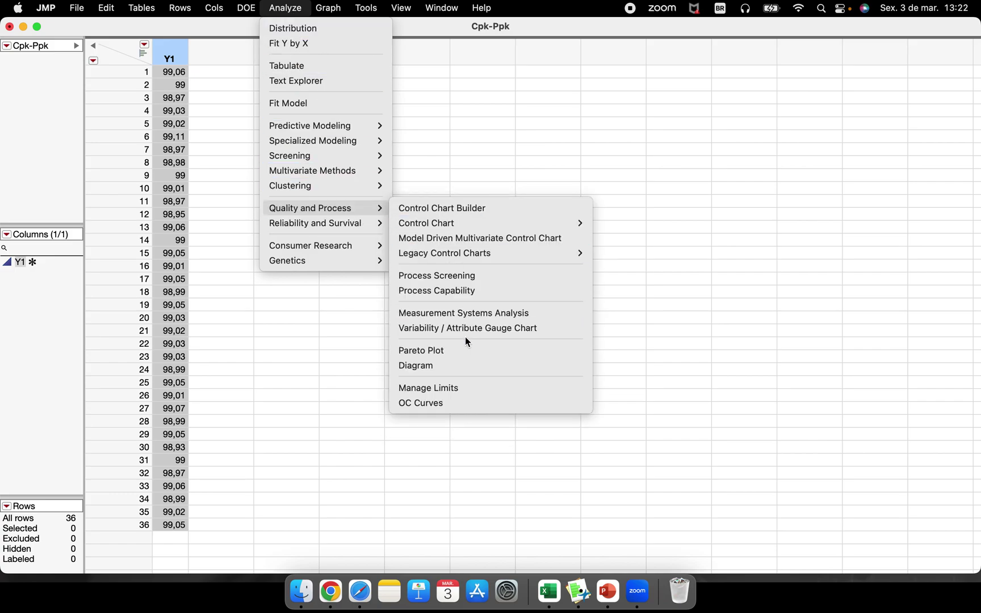
left_click(453, 292)
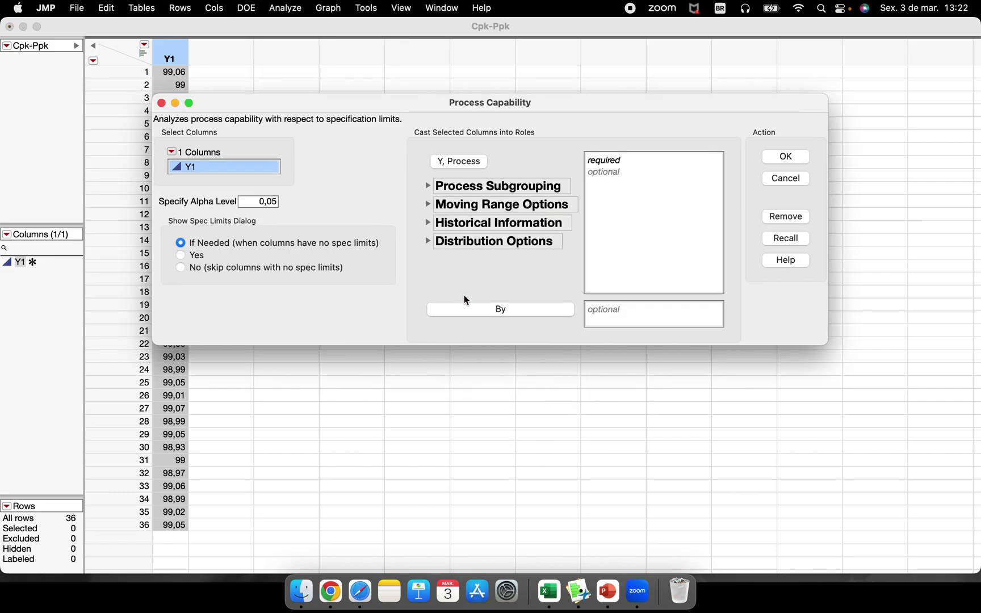
Assign Y1 as the Y, Process column and continue to its Spec Limits dialog
left_click(263, 170)
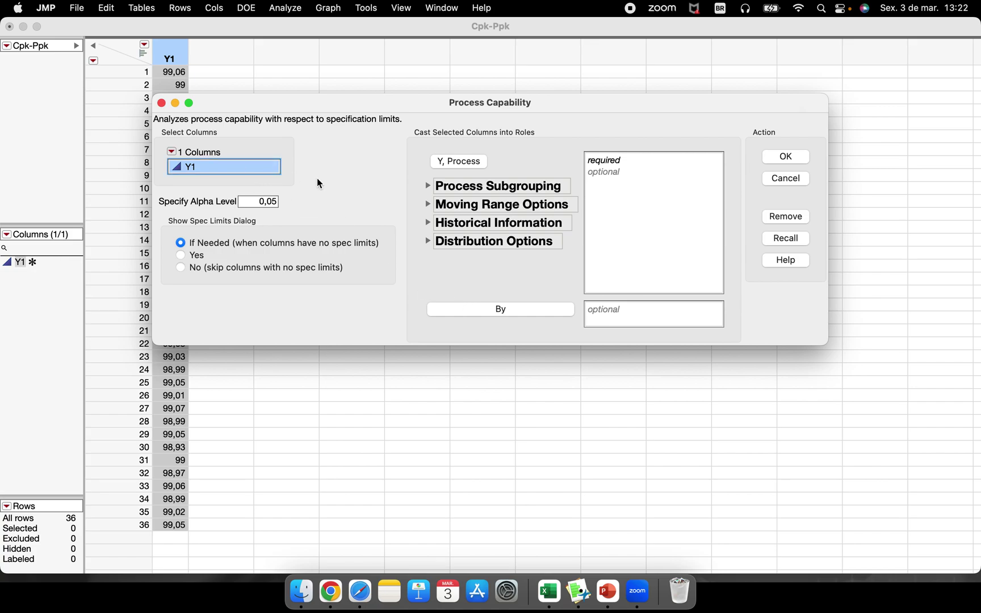
left_click(468, 165)
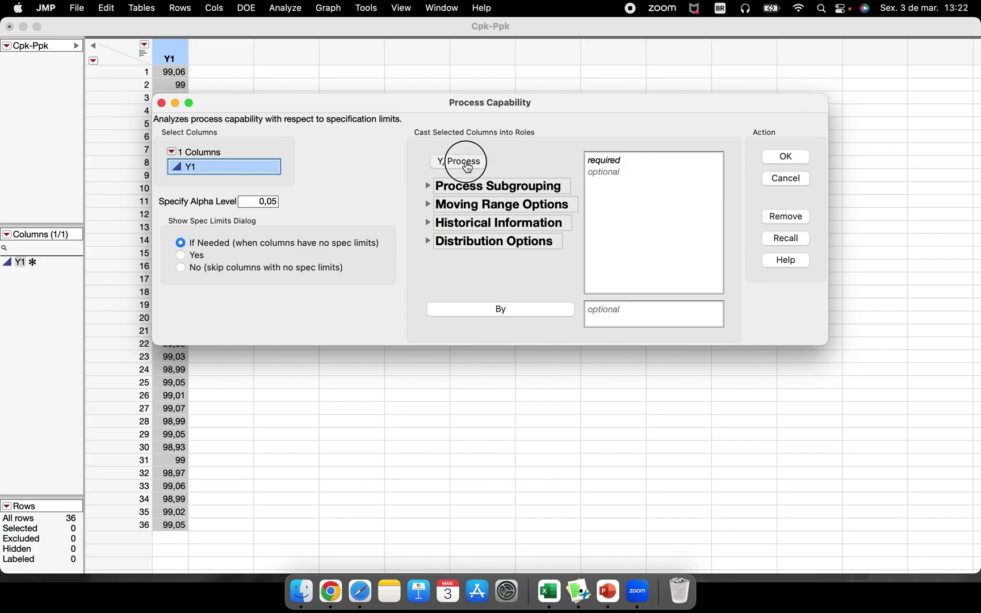
mouse_move(617, 139)
left_mouse_down()
mouse_move(597, 137)
mouse_move(576, 187)
left_mouse_up()
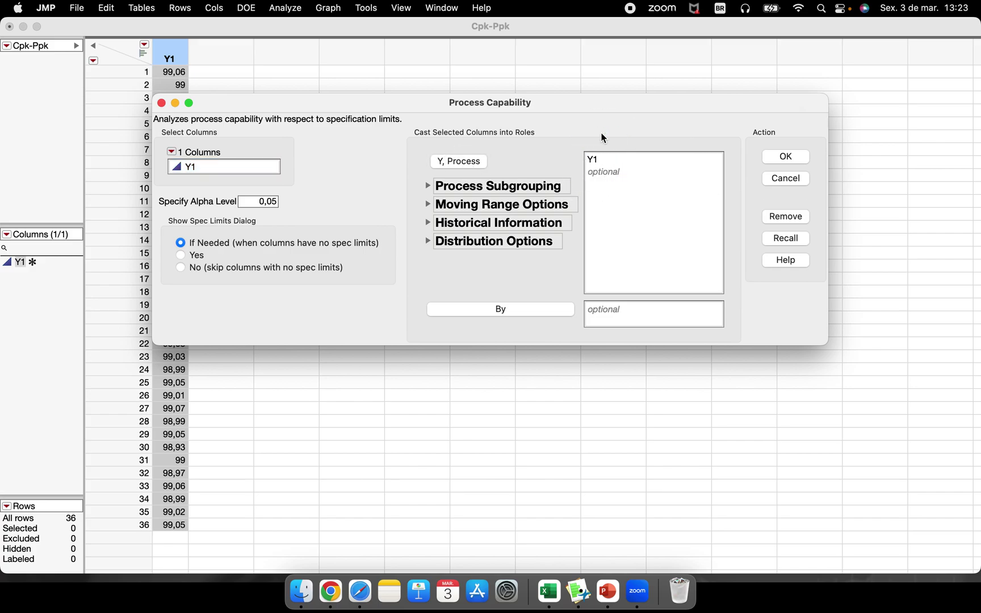
left_click(794, 158)
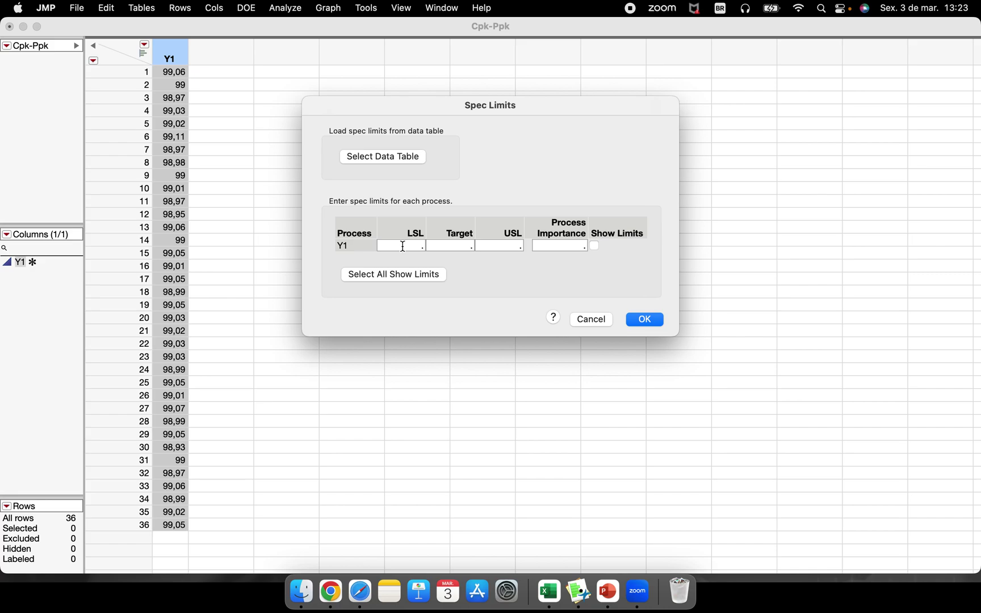
Enter LSL 99 and USL 99,2 for Y1 and run the capability analysis
left_click(403, 246)
type("99")
key("Tab")
key("Tab")
type("99,2")
left_click(646, 322)
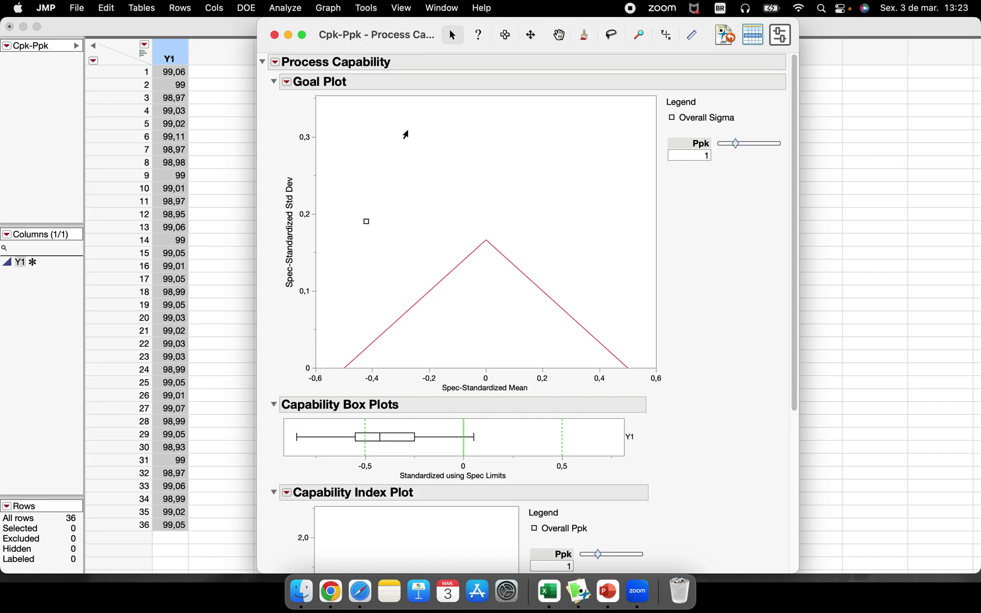
Maximize the capability report, review its goal, box and index plots, then minimize it
double_click(305, 35)
double_click(305, 35)
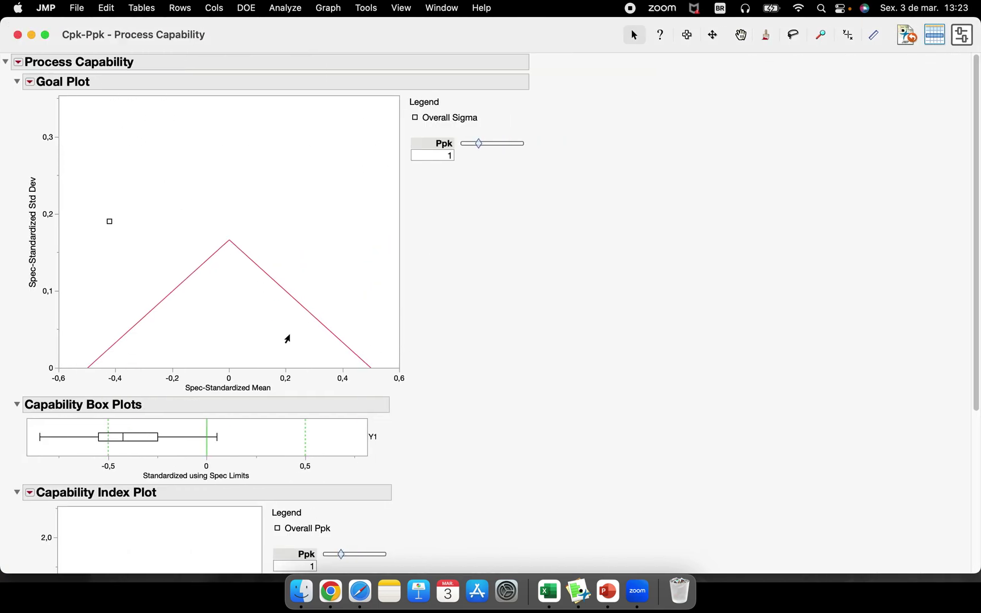
scroll(316, 366, "down", 5)
scroll(316, 366, "down", 3)
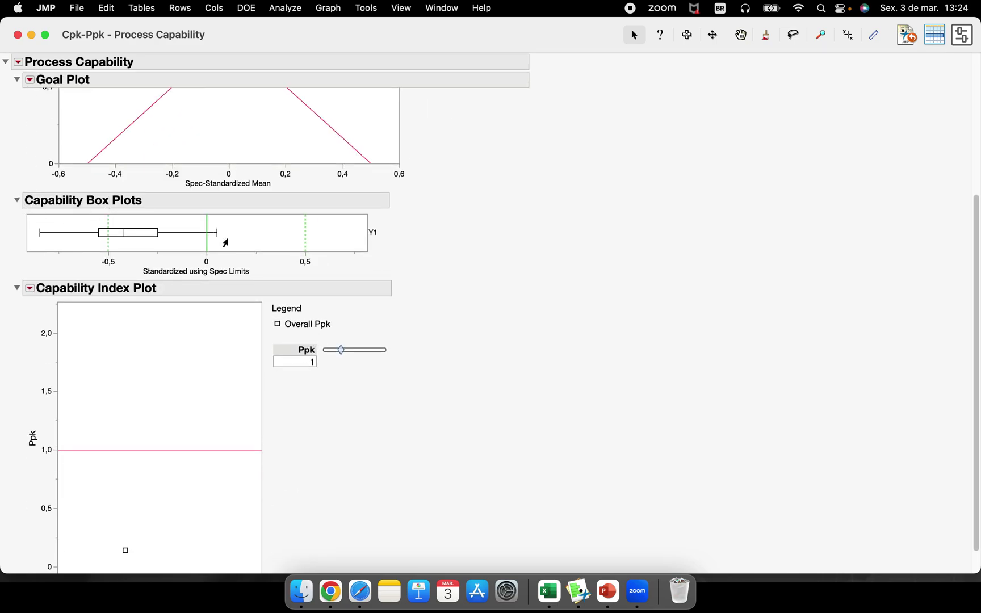
scroll(173, 399, "down", 1)
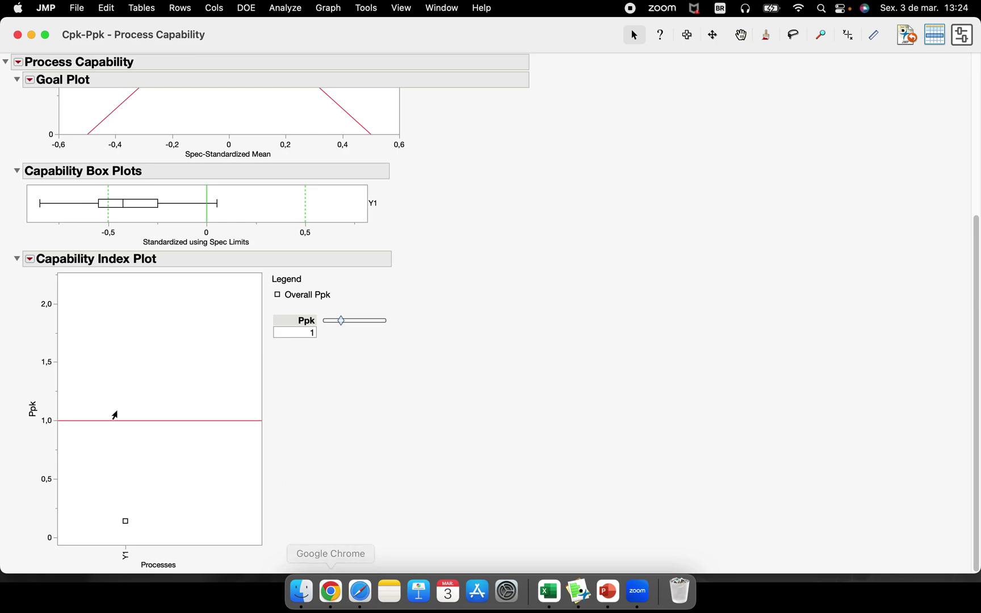
scroll(293, 443, "up", 5)
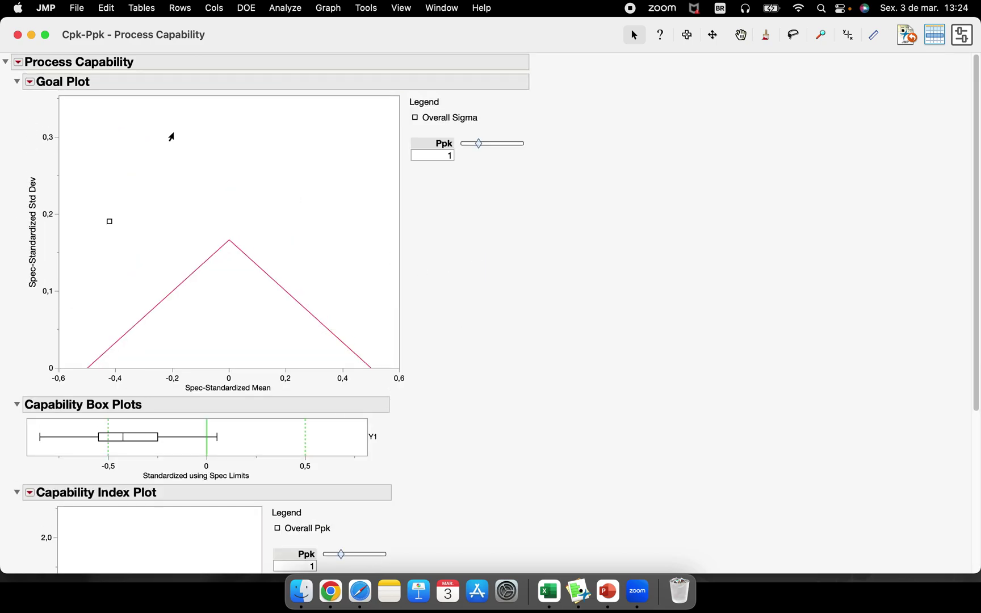
left_click(32, 36)
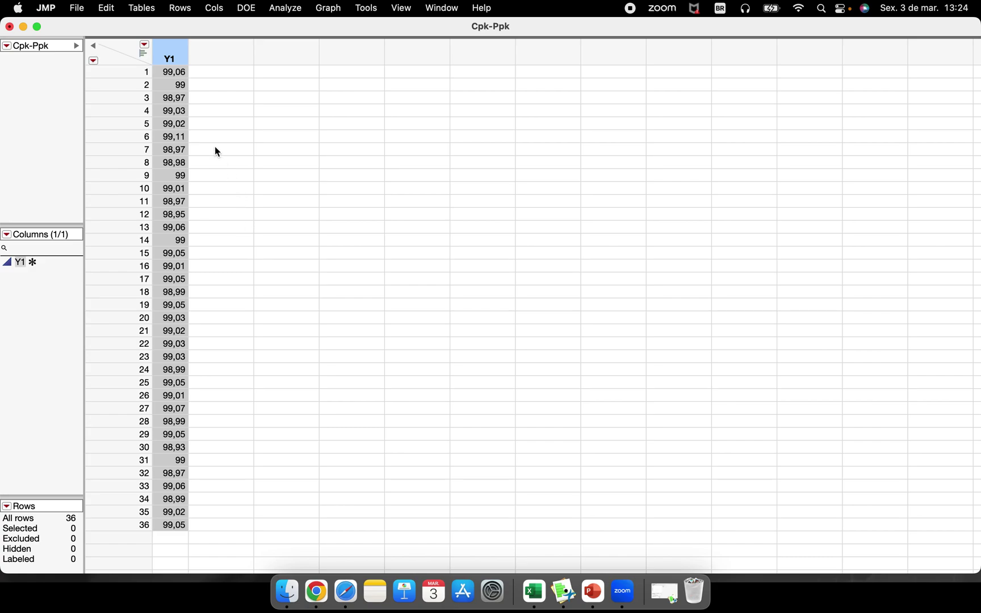
Add a Spec Limits property to Y1 with LSL 99, USL 99,2 and graph reference lines on
right_click(183, 54)
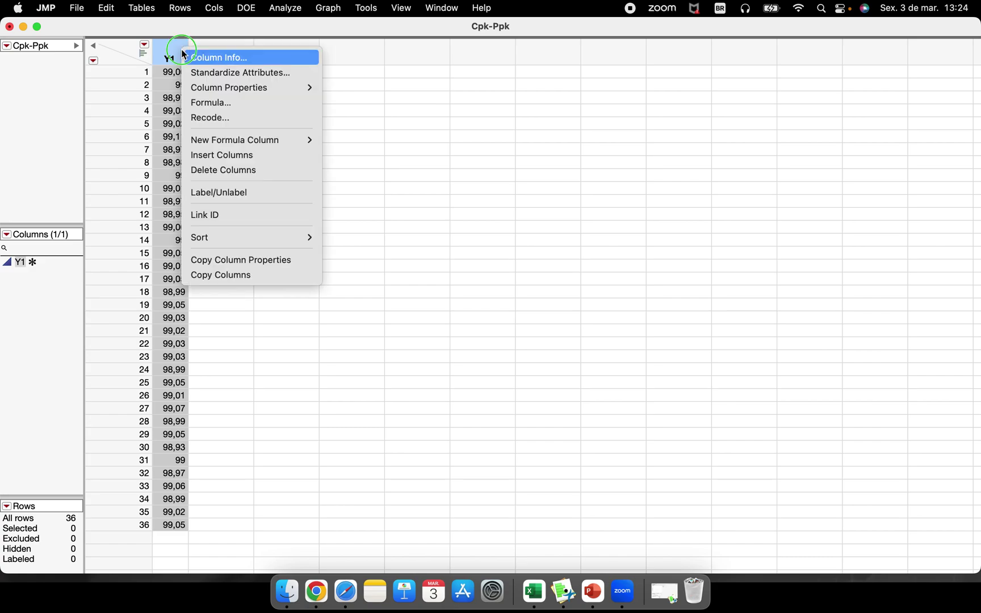
mouse_move(279, 86)
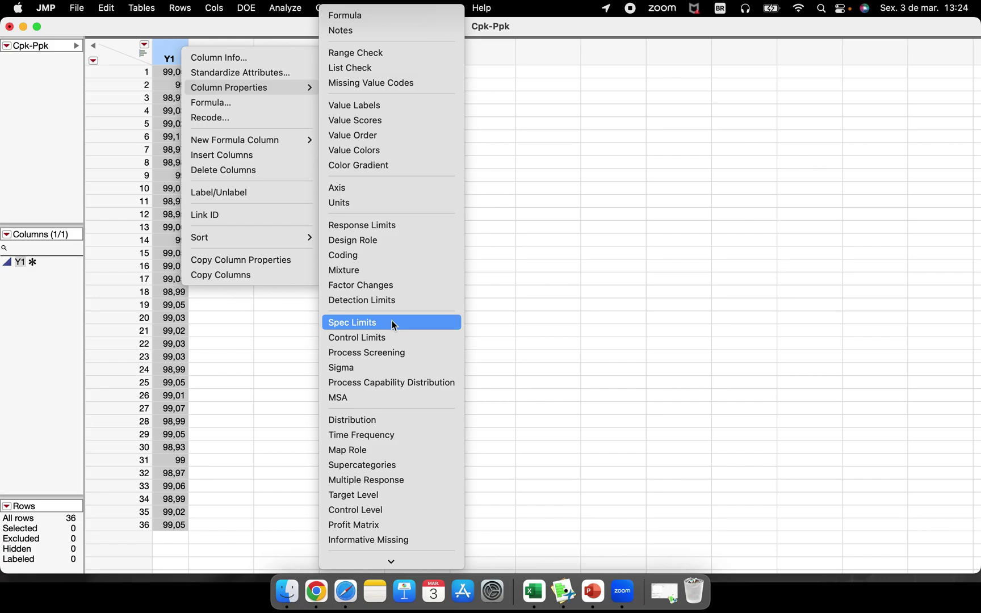
right_click(171, 51)
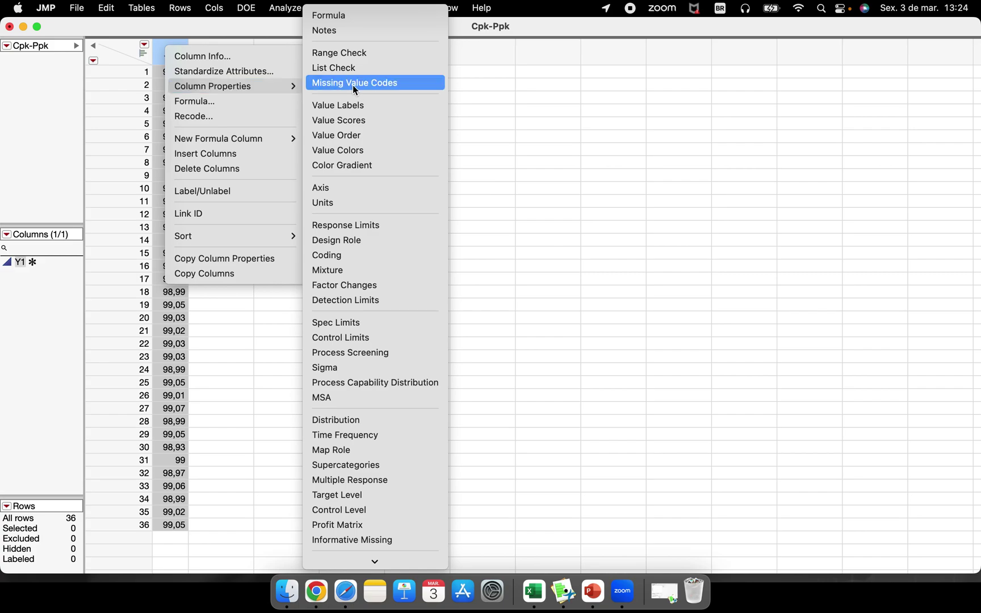
left_click(390, 322)
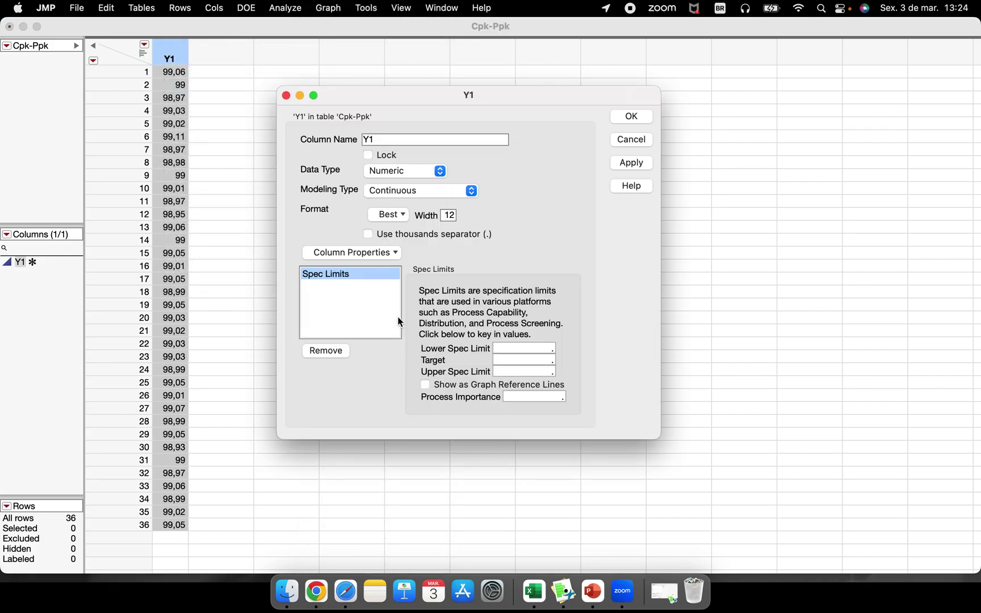
left_click(518, 346)
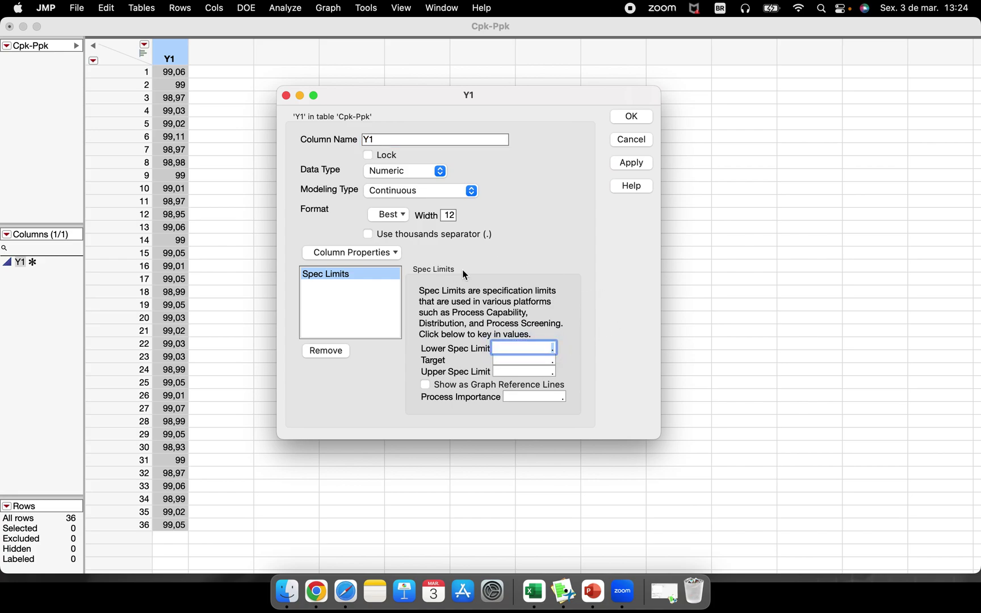
type("99")
left_click(524, 371)
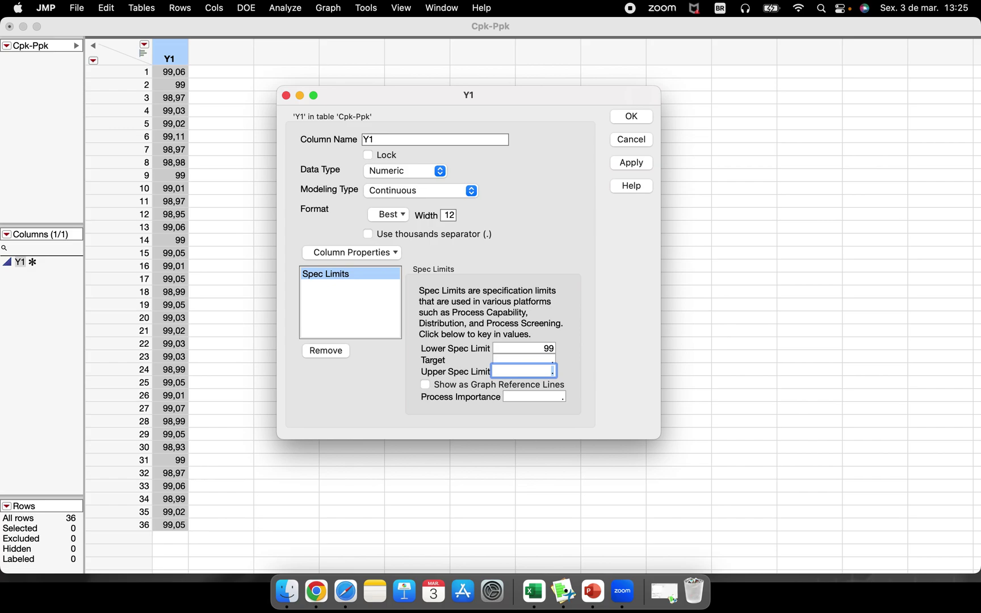
type("99,2")
left_click(578, 320)
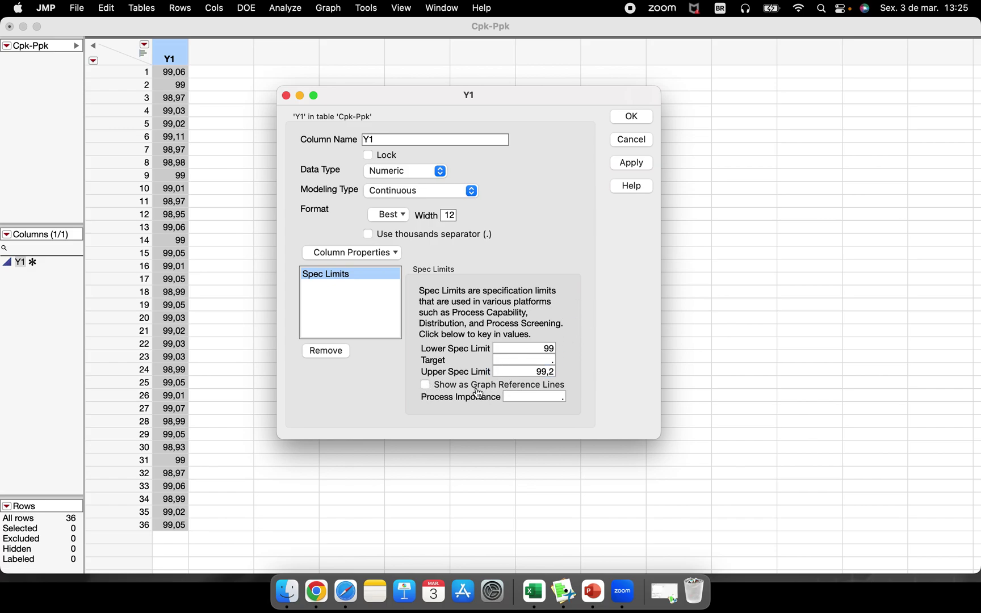
left_click(426, 386)
left_click(619, 120)
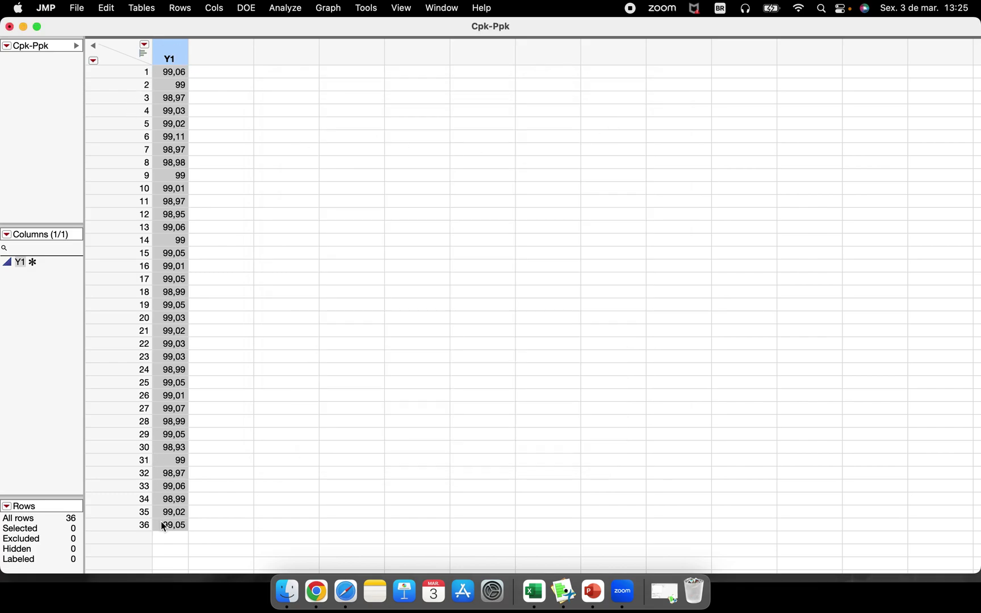
Build an IMR control chart of Y1, giving Cpk 0,120 and Ppk 0,139
left_click(285, 9)
mouse_move(355, 209)
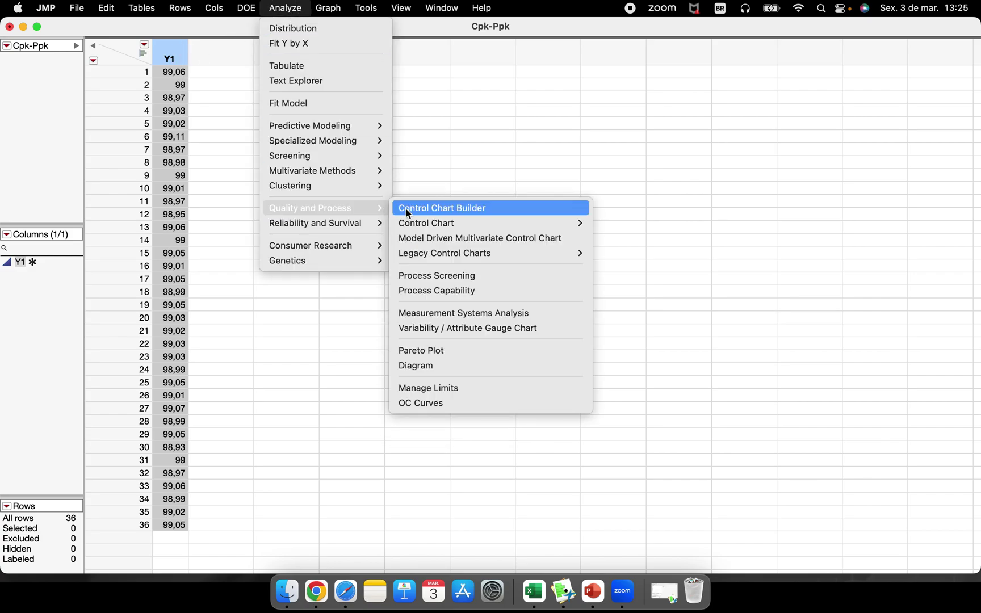
mouse_move(487, 225)
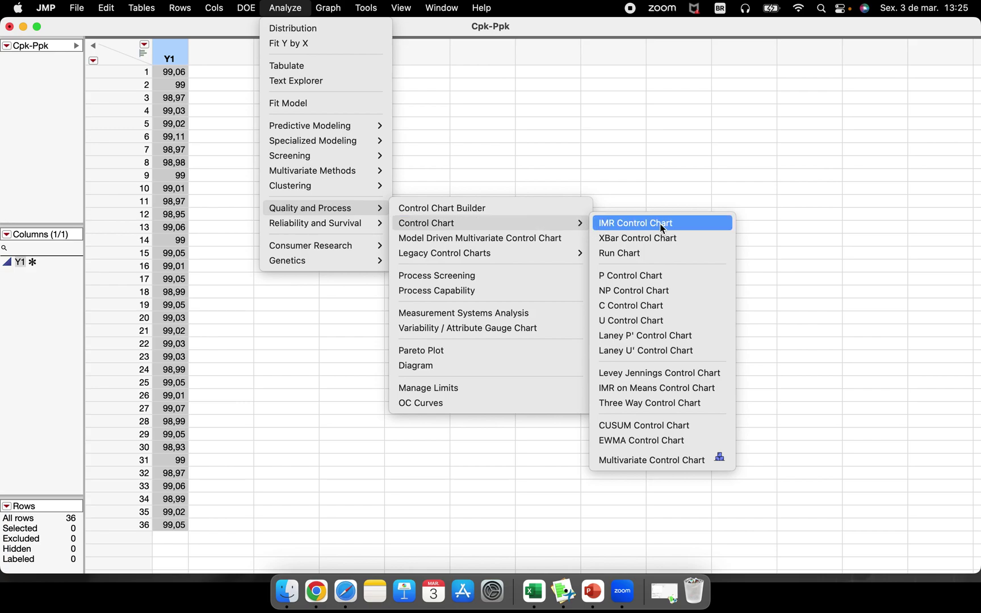
left_click(683, 224)
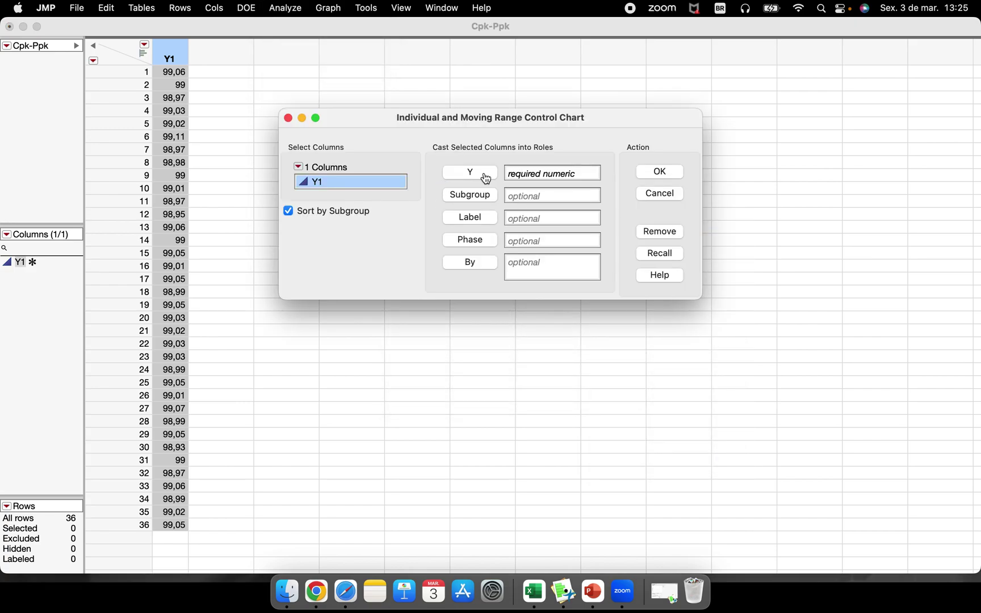
left_click(486, 177)
left_click(654, 172)
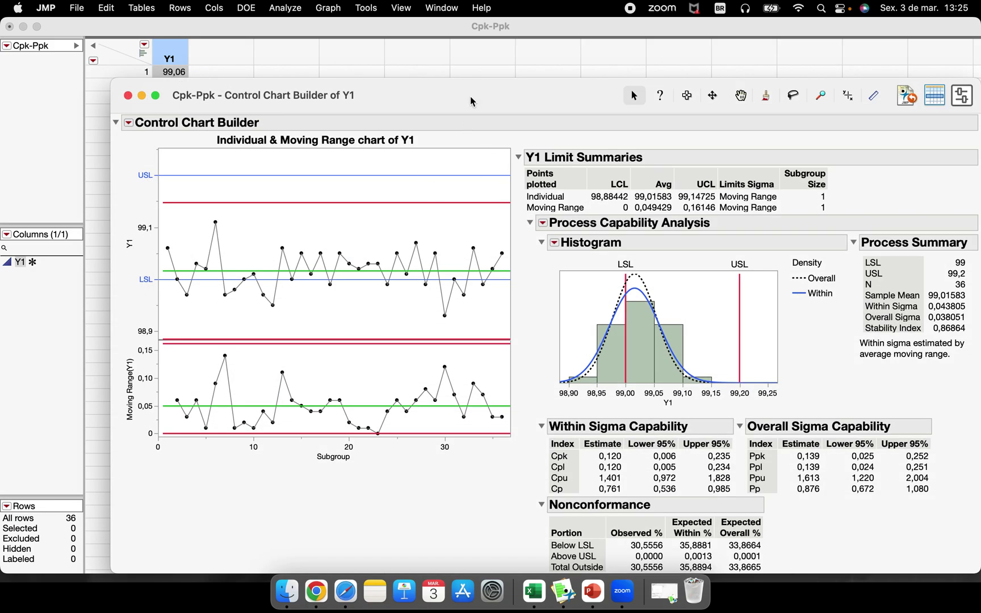
double_click(381, 70)
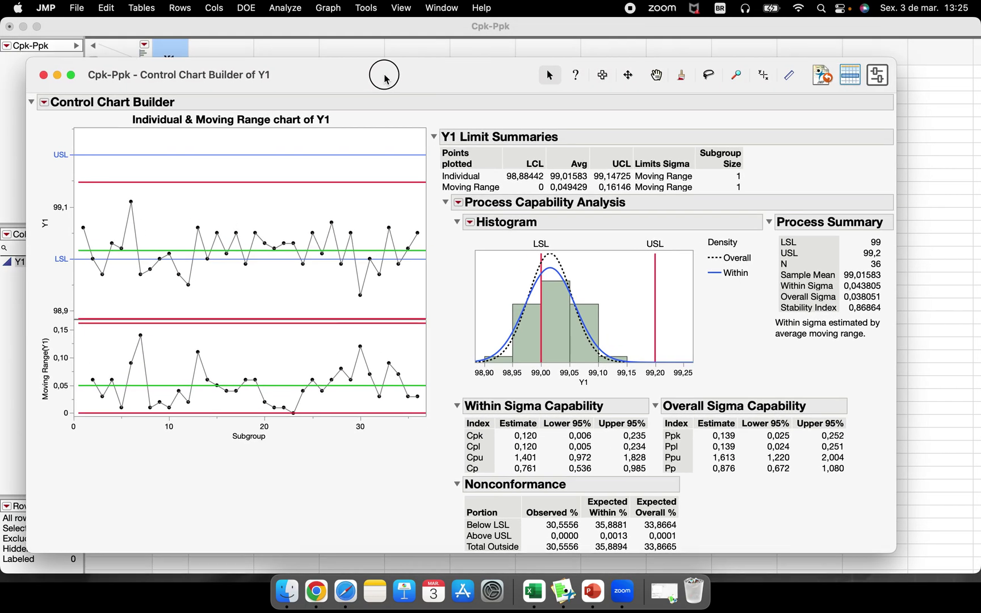
left_click(76, 66)
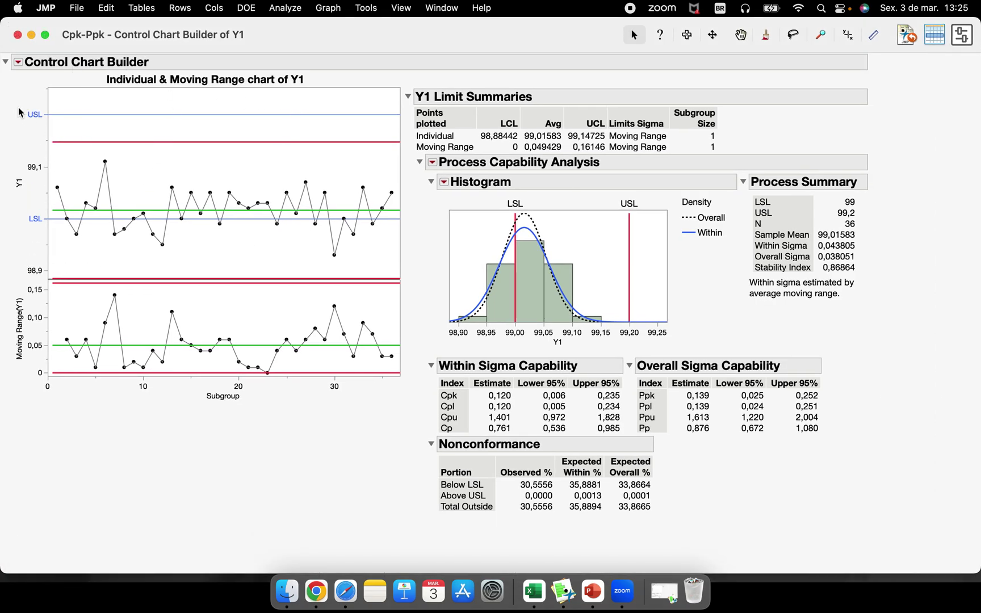
left_click_drag(17, 108, 61, 124)
left_click_drag(12, 215, 59, 199)
mouse_move(892, 157)
left_mouse_down()
mouse_move(904, 474)
mouse_move(466, 547)
mouse_move(409, 129)
left_mouse_up()
Close the control chart and clear Y1's spec limits 99 and 99,2, turning reference lines off
left_click(18, 36)
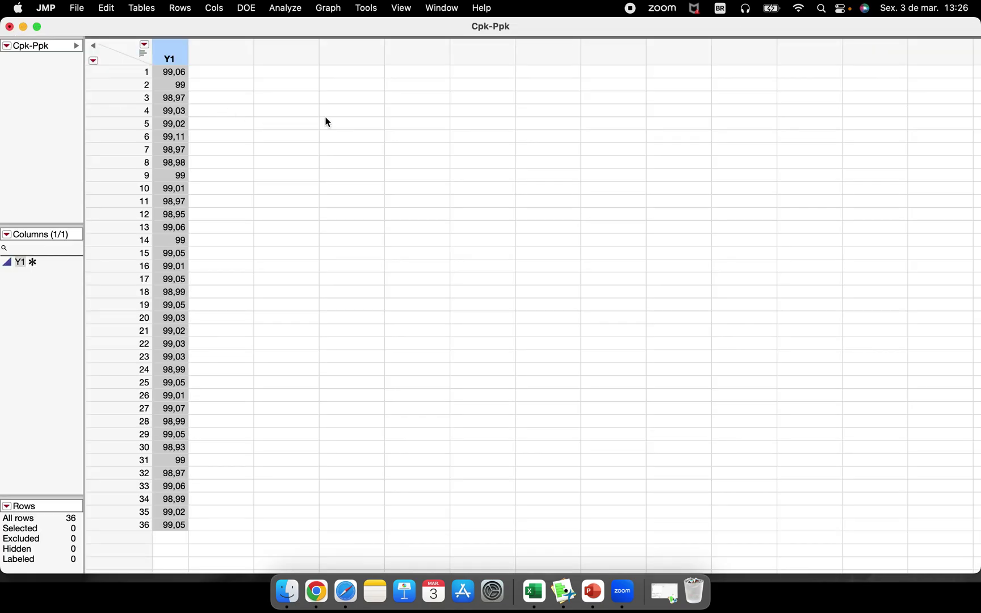
right_click(170, 58)
mouse_move(269, 91)
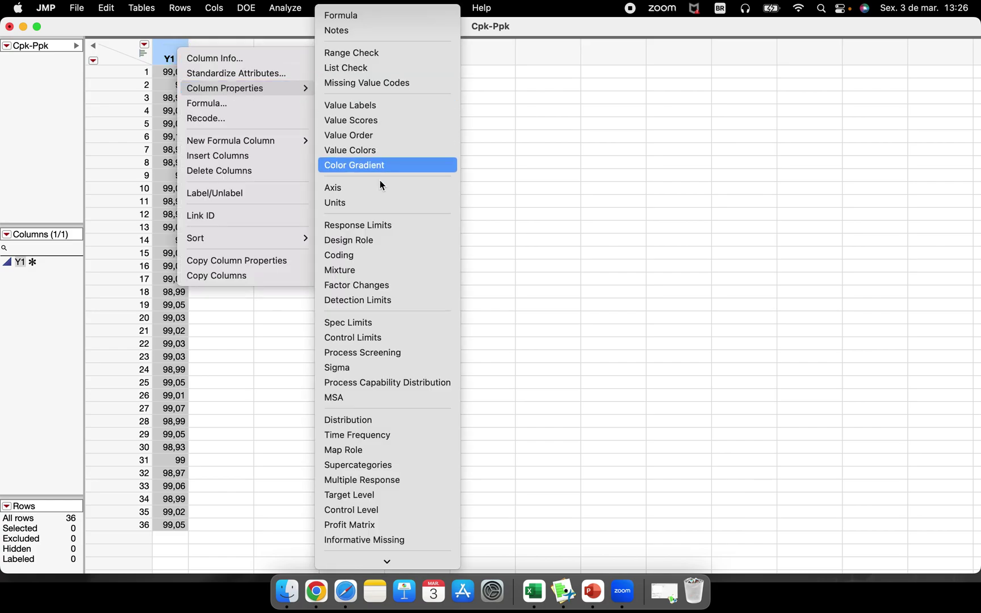
left_click(408, 321)
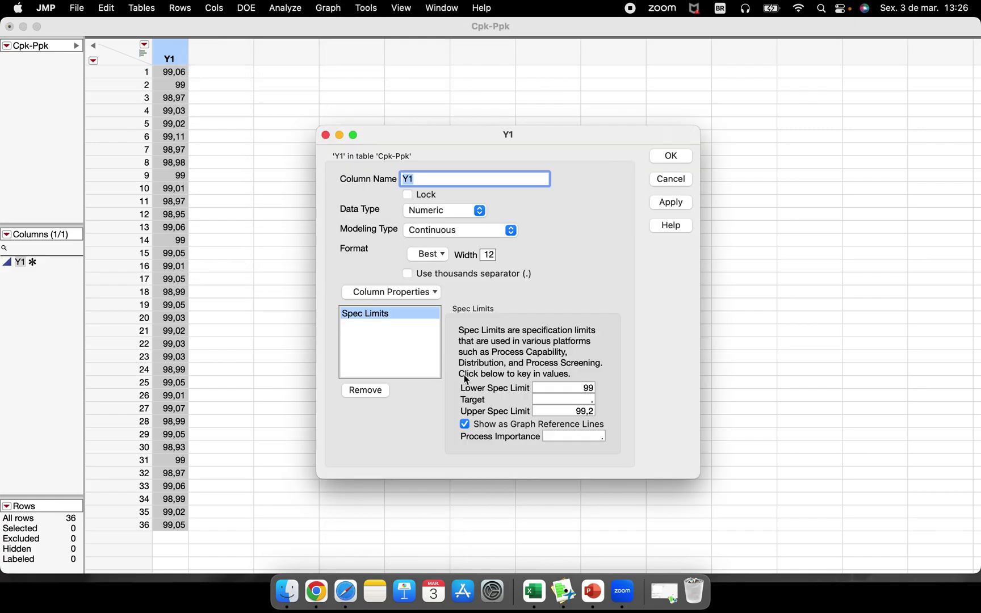
left_click(480, 426)
left_click(564, 387)
key("BackSpace")
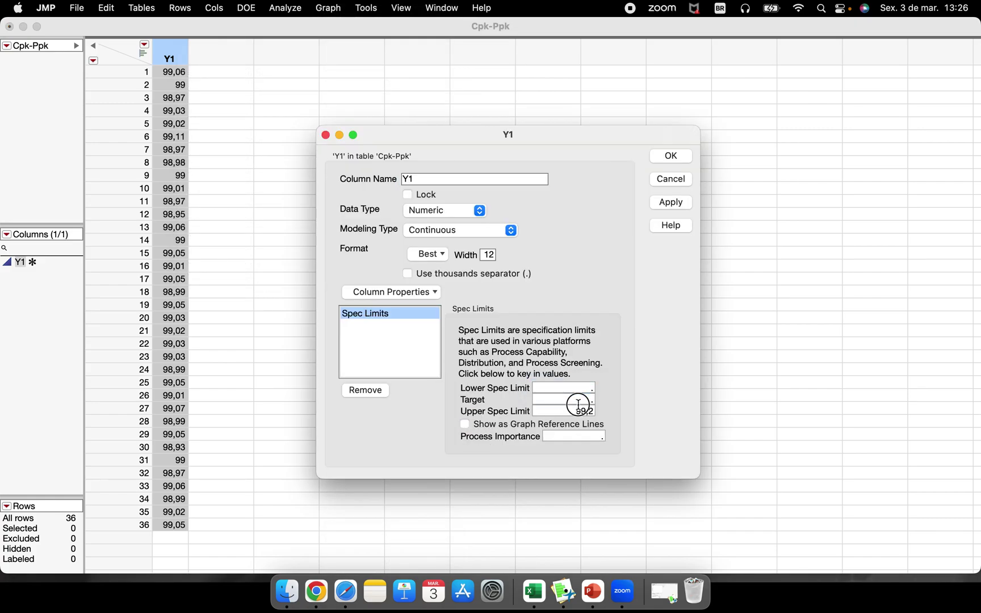
key("Tab")
key("Tab")
key("BackSpace")
left_click(683, 159)
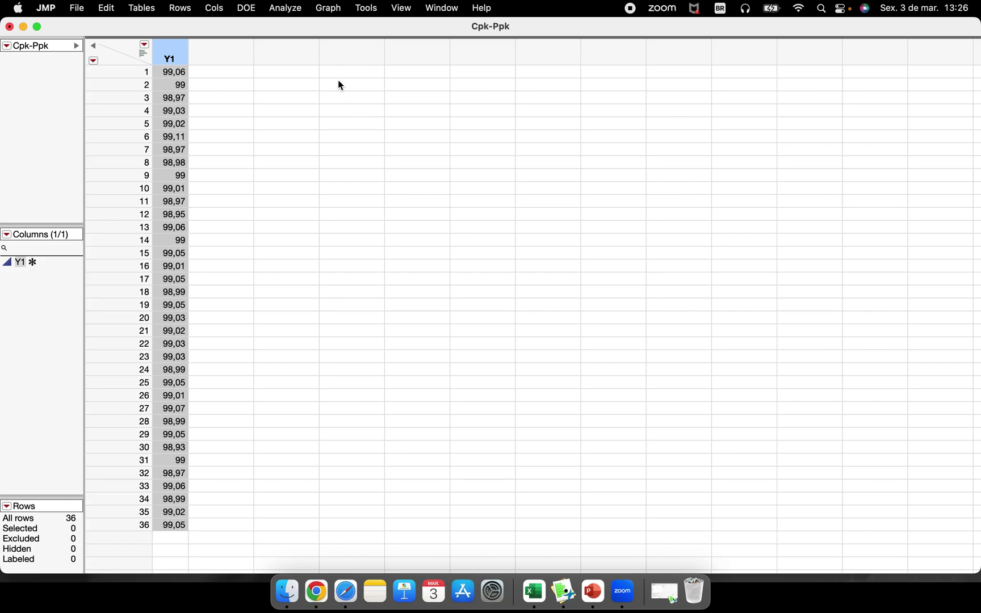
Run a maximized Distribution of Y1, showing mean 99,015833 and Std Dev 0,0380507
left_click(287, 9)
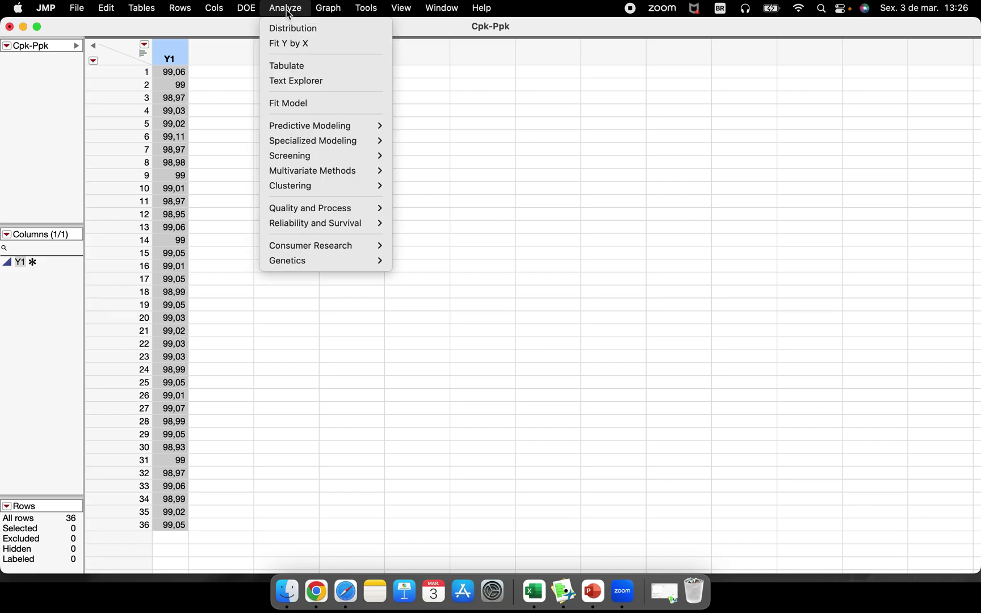
left_click(350, 28)
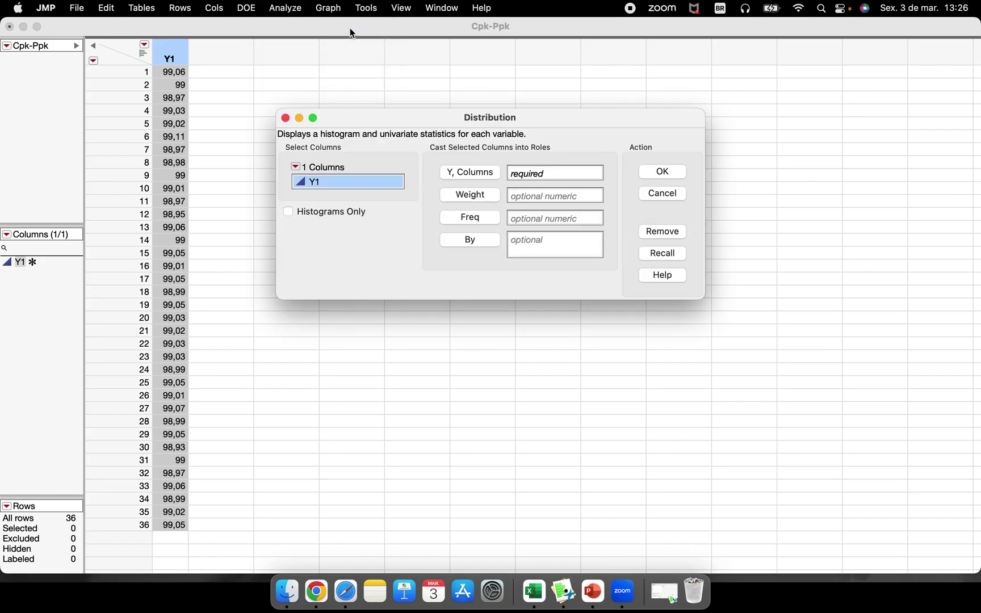
left_click(469, 172)
left_click(665, 172)
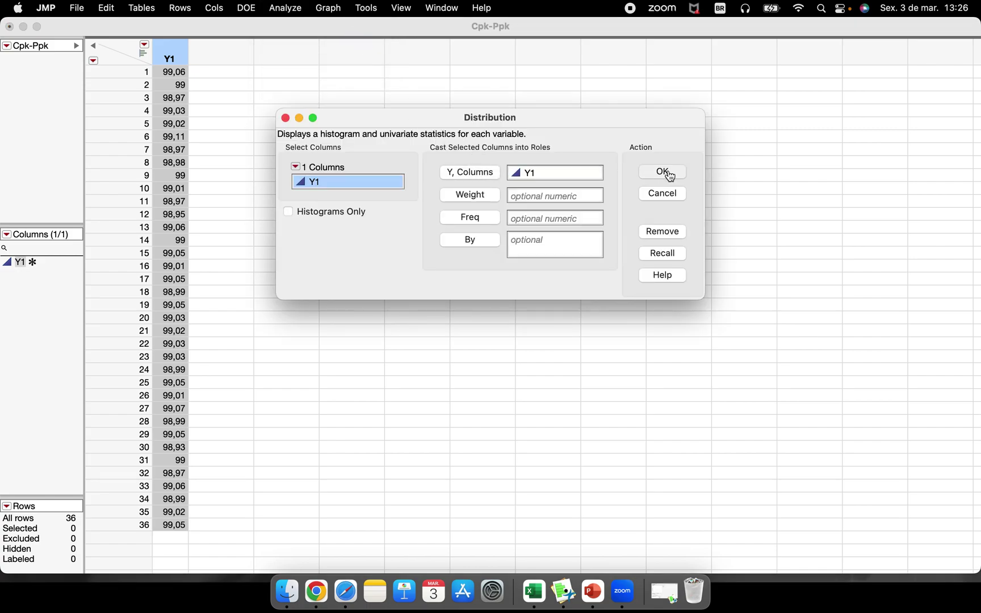
left_click(381, 79)
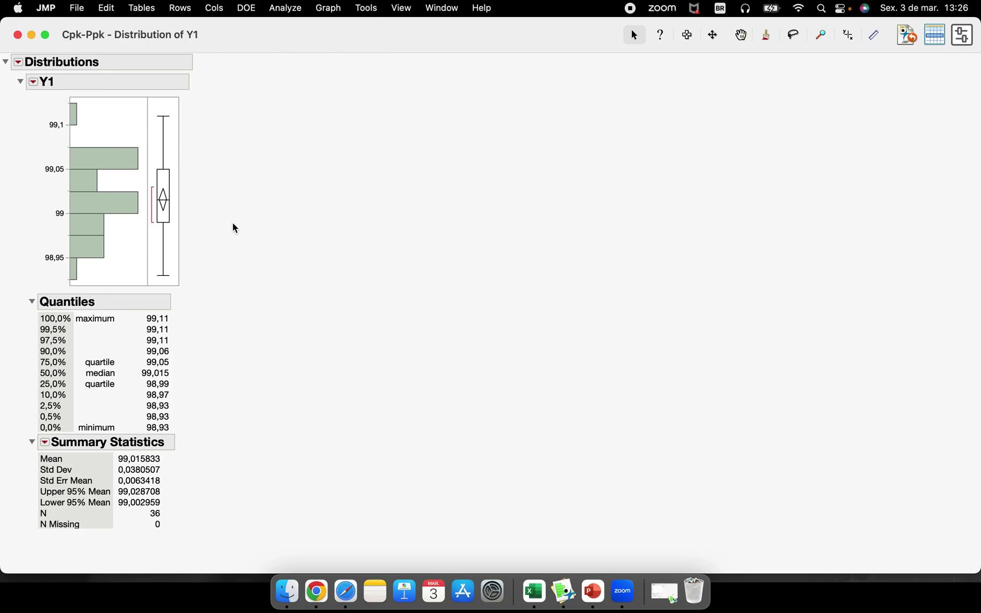
Request a Process Capability analysis from the Y1 distribution's red-triangle menu
left_click(34, 83)
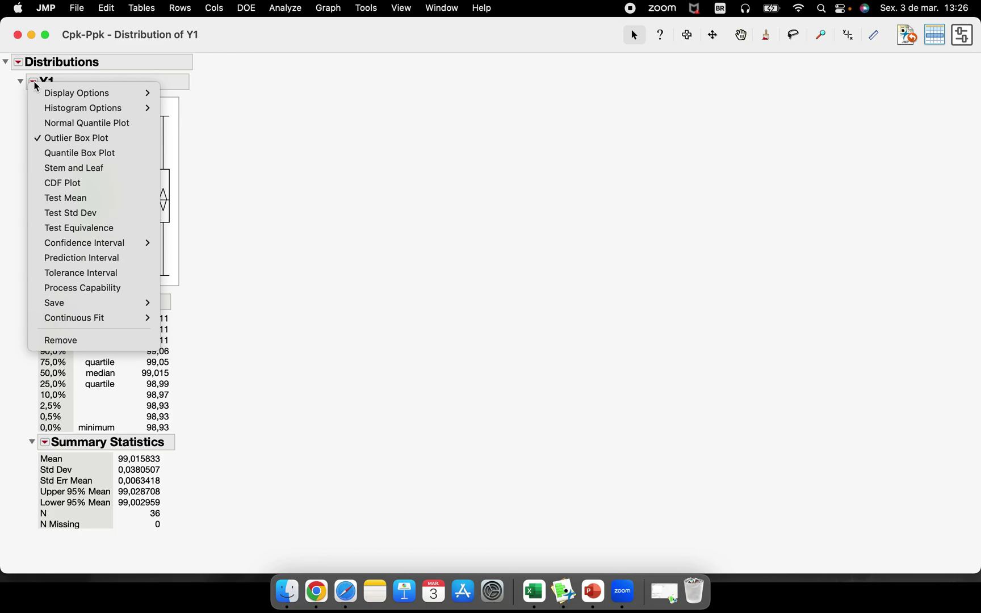
mouse_move(79, 94)
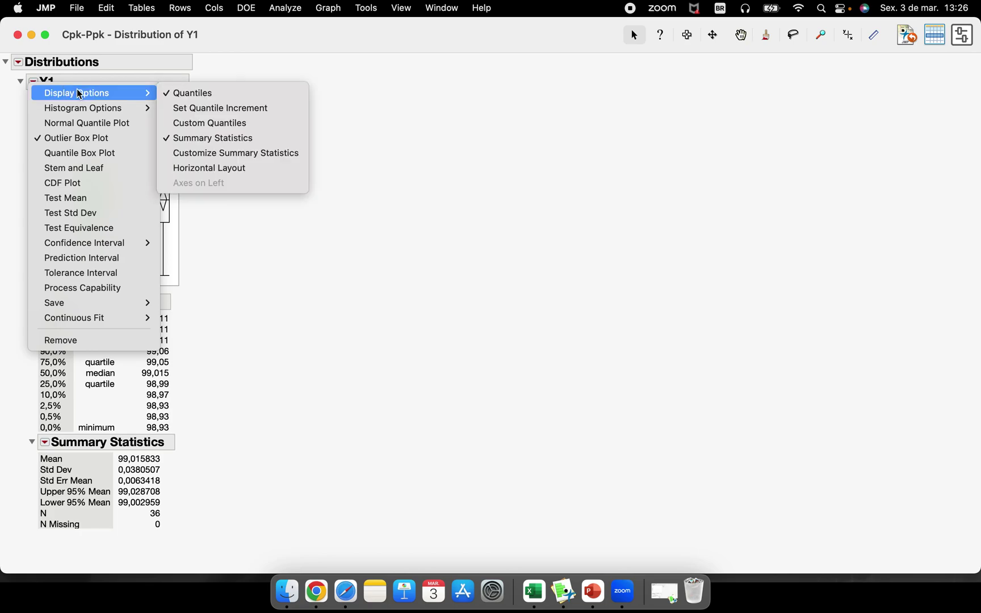
left_click(33, 85)
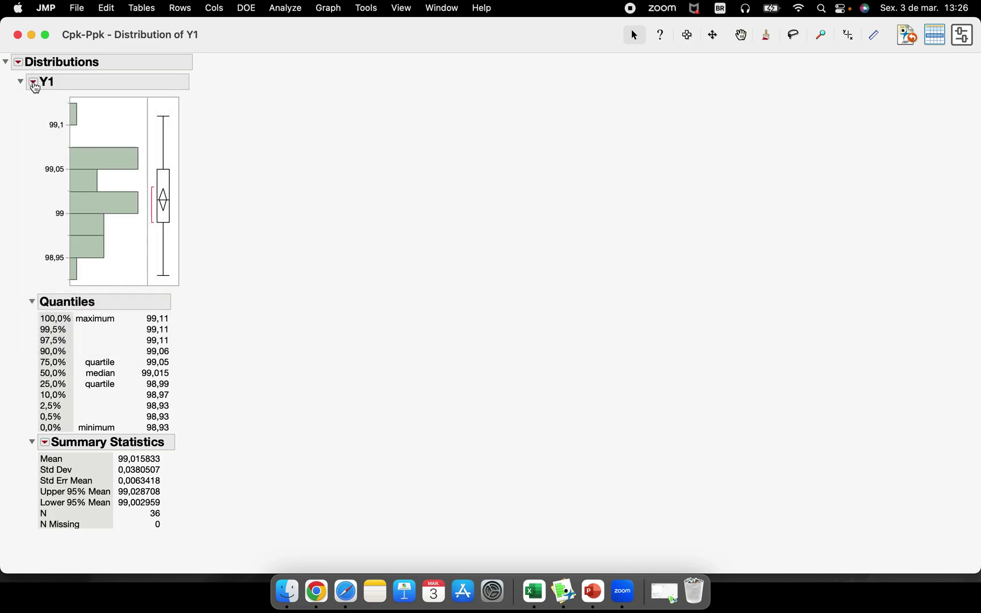
left_click(34, 84)
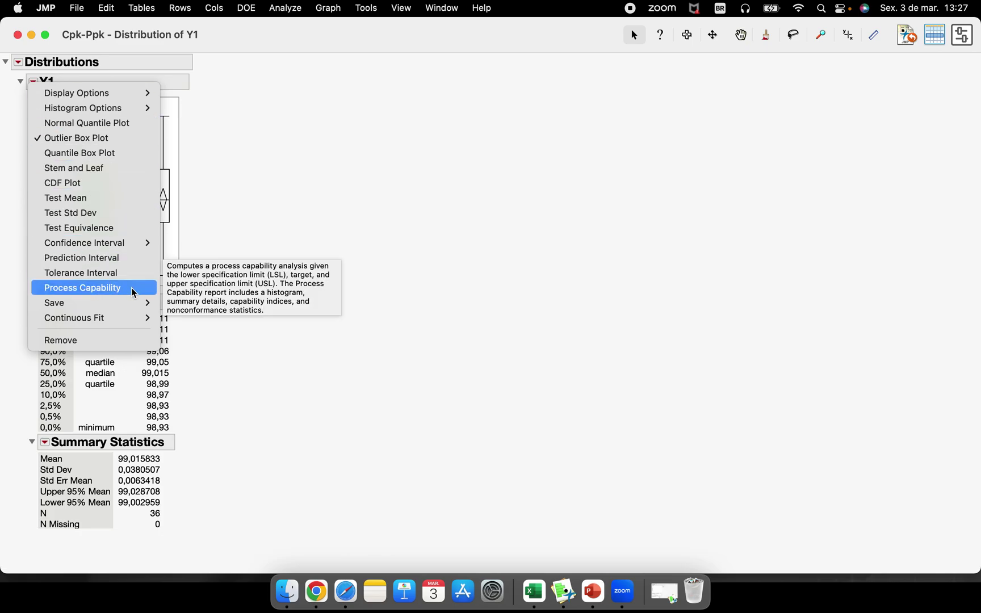
left_click(91, 288)
left_click_drag(458, 132, 540, 159)
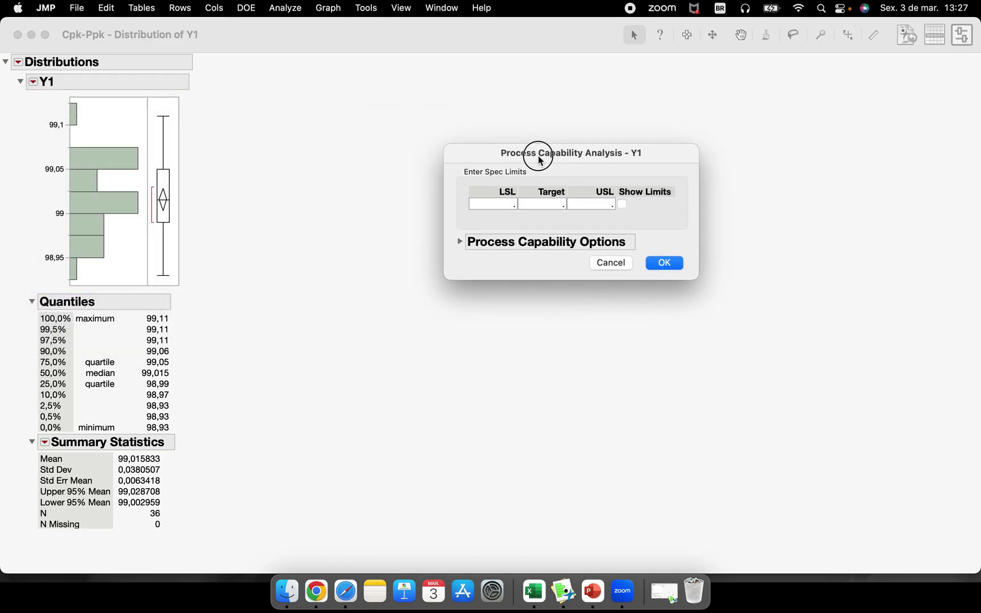
Enter LSL 99 and USL 99,2 and run it, giving Cpk 0,120 and Ppk 0,139
left_click(495, 204)
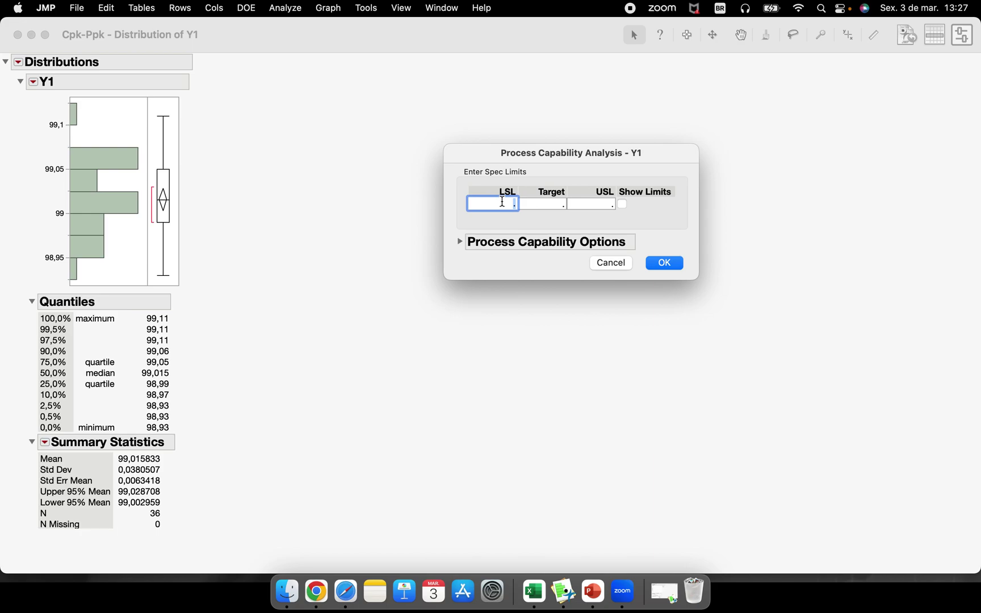
type("9")
key("Tab")
key("Tab")
type("99,2")
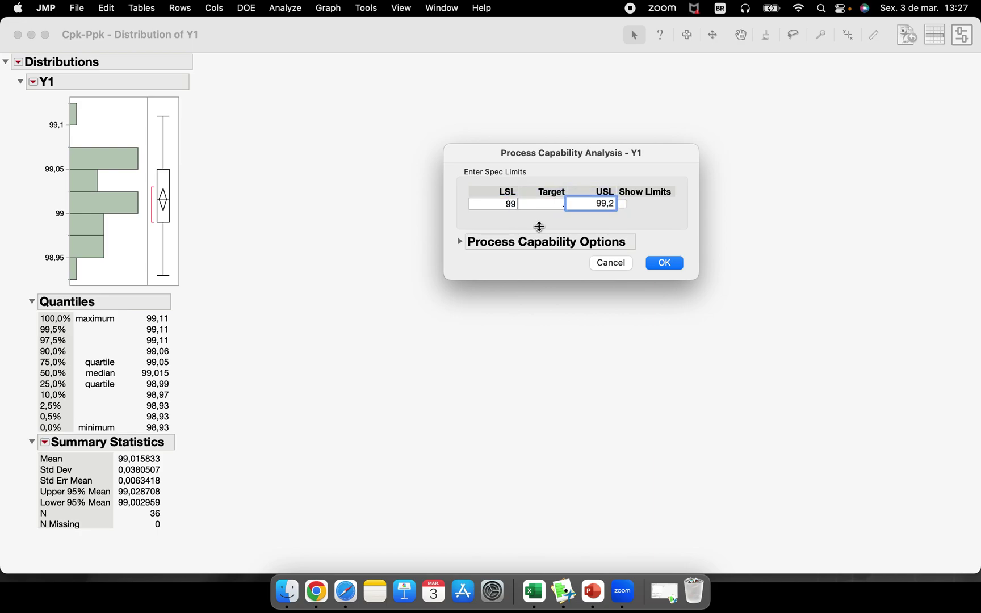
left_click(657, 266)
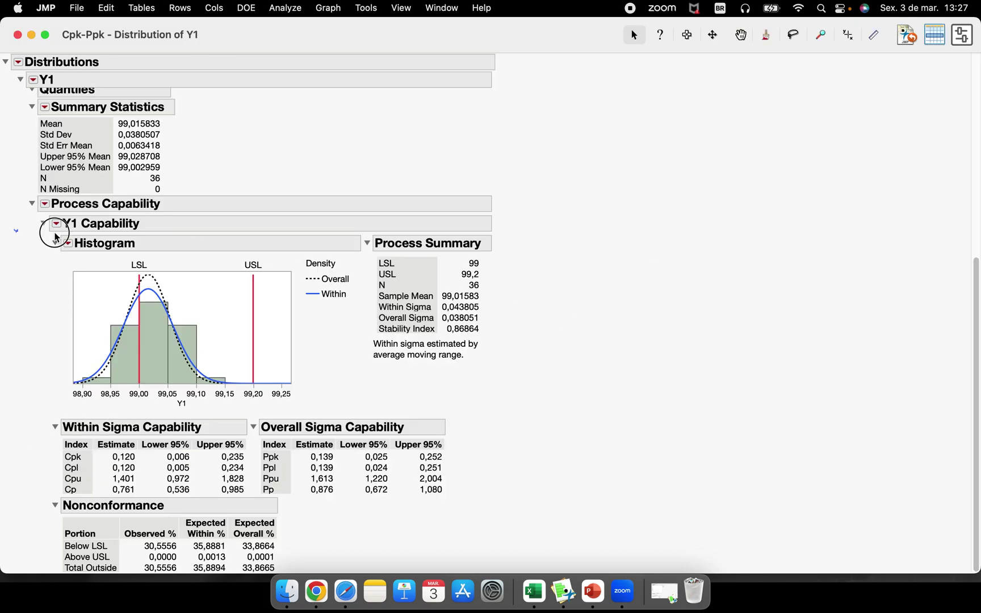
mouse_move(16, 231)
left_mouse_down()
mouse_move(162, 212)
mouse_move(52, 232)
left_mouse_up()
mouse_move(301, 504)
left_mouse_down()
mouse_move(60, 502)
mouse_move(215, 572)
mouse_move(328, 500)
mouse_move(69, 494)
left_mouse_up()
Add Expected Within PPM and Expected Overall PPM columns to the Nonconformance table
right_click(257, 531)
mouse_move(318, 319)
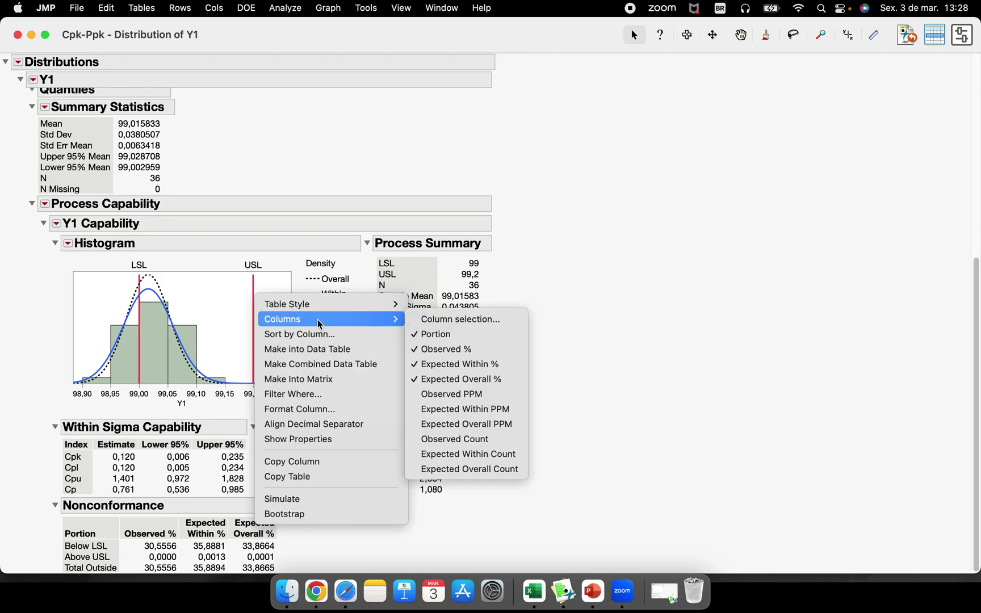
left_click(512, 415)
right_click(305, 533)
mouse_move(404, 323)
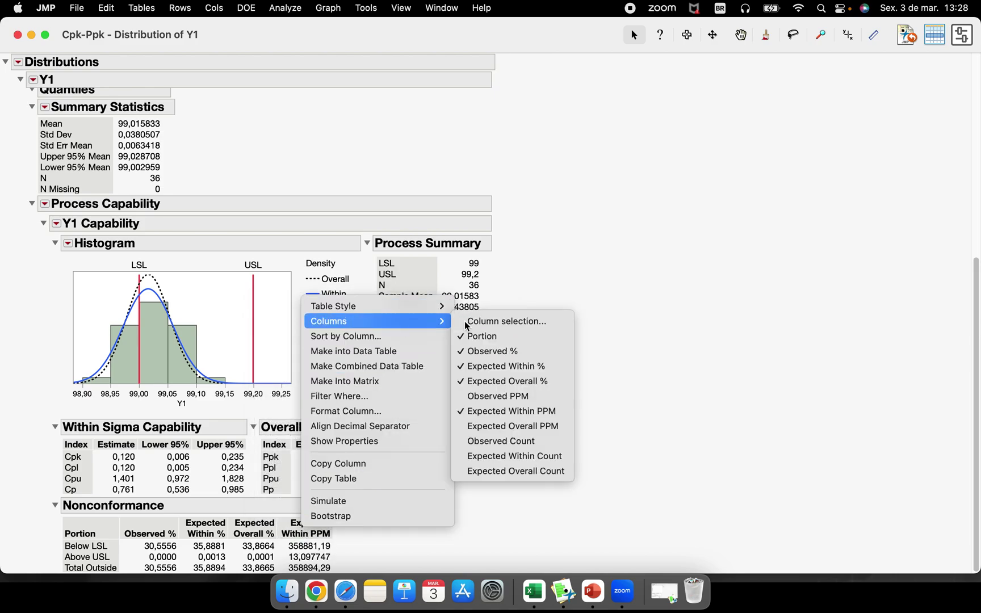
left_click(513, 426)
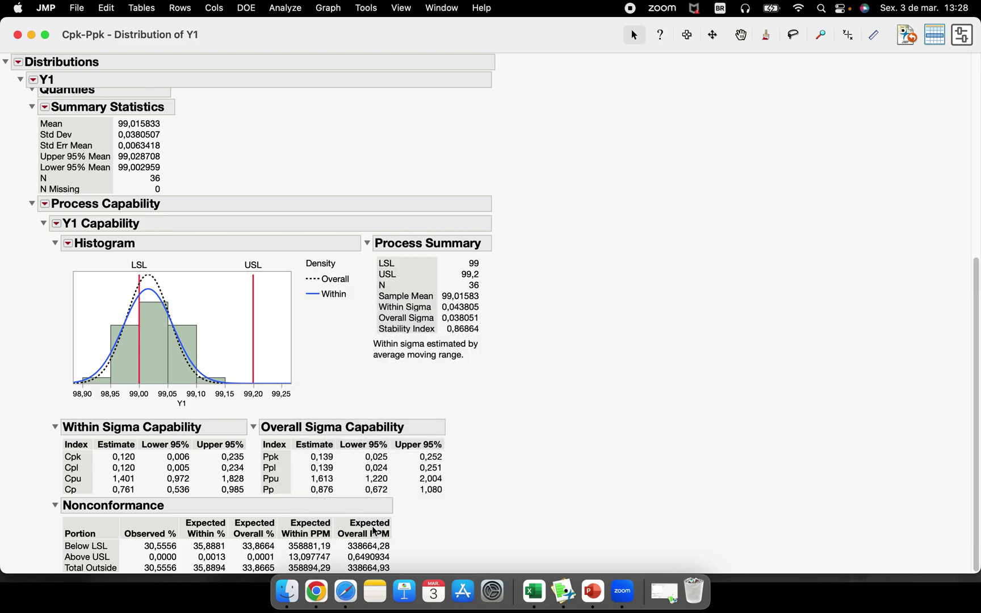
Remove the Expected Overall % and Expected Within % columns, then minimise the Distribution report and Cpk-Ppk table
right_click(257, 531)
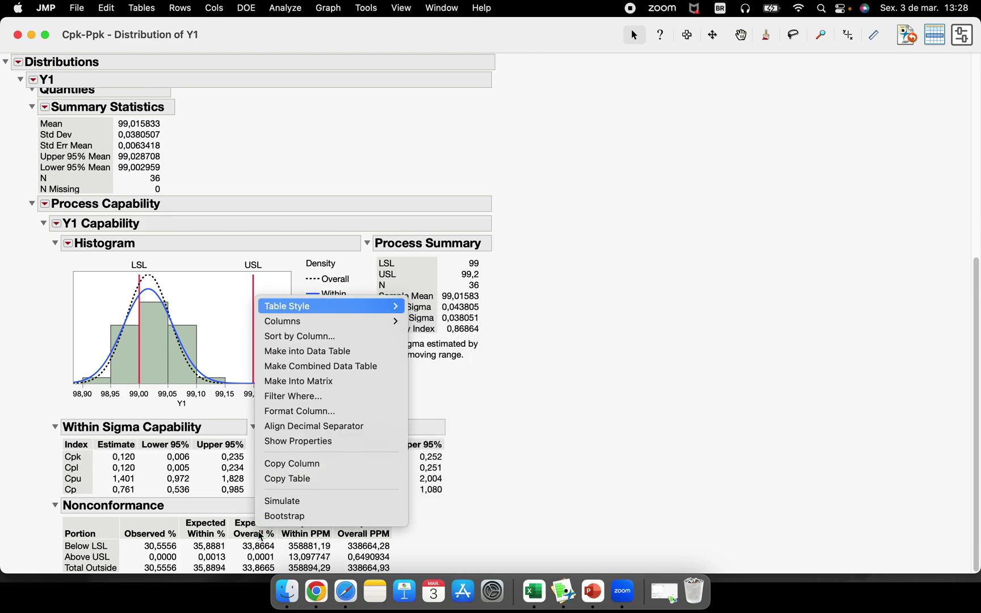
mouse_move(348, 321)
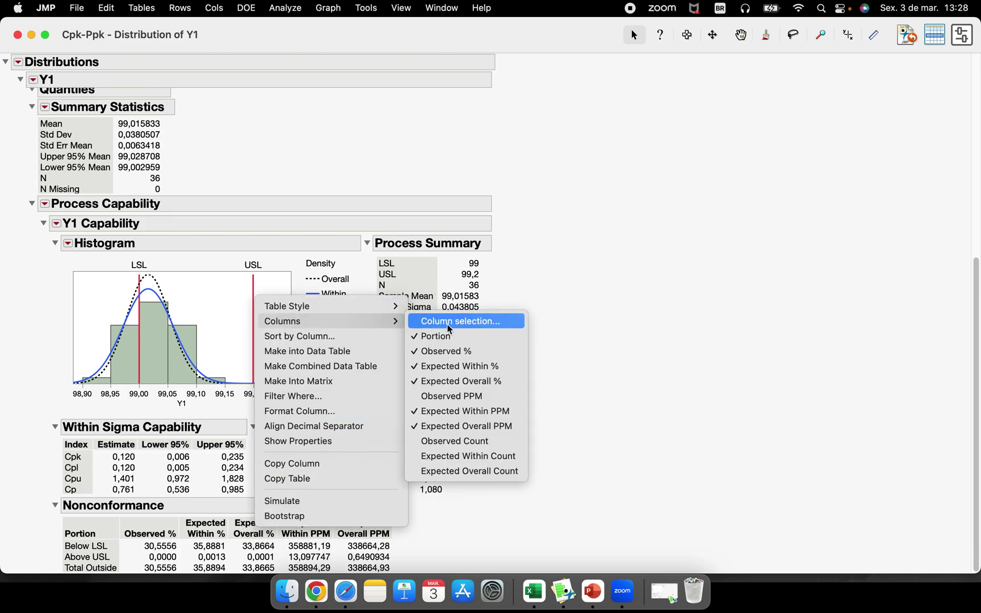
left_click(457, 381)
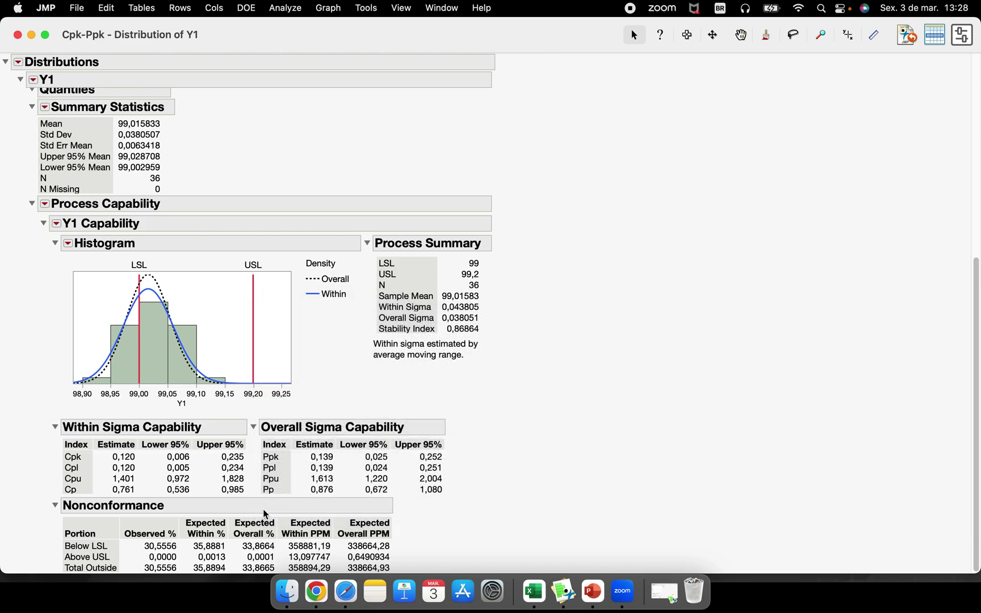
right_click(206, 531)
mouse_move(314, 322)
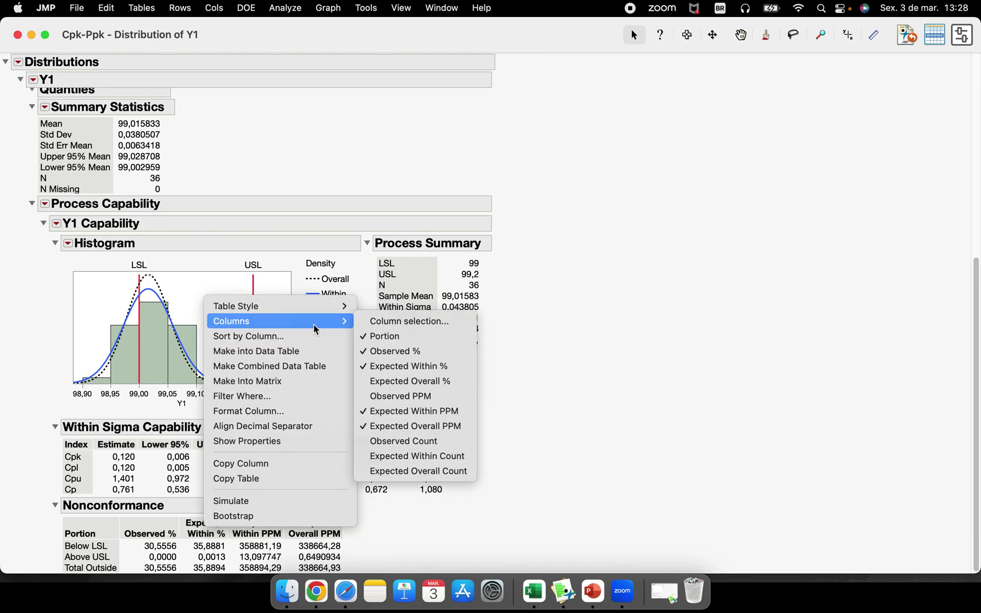
left_click(409, 368)
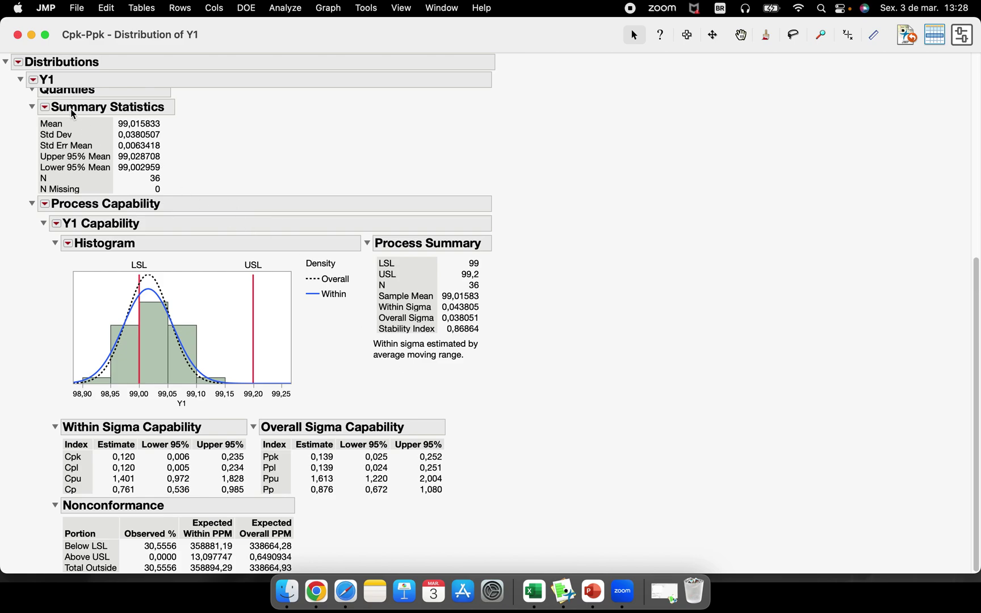
left_click(32, 37)
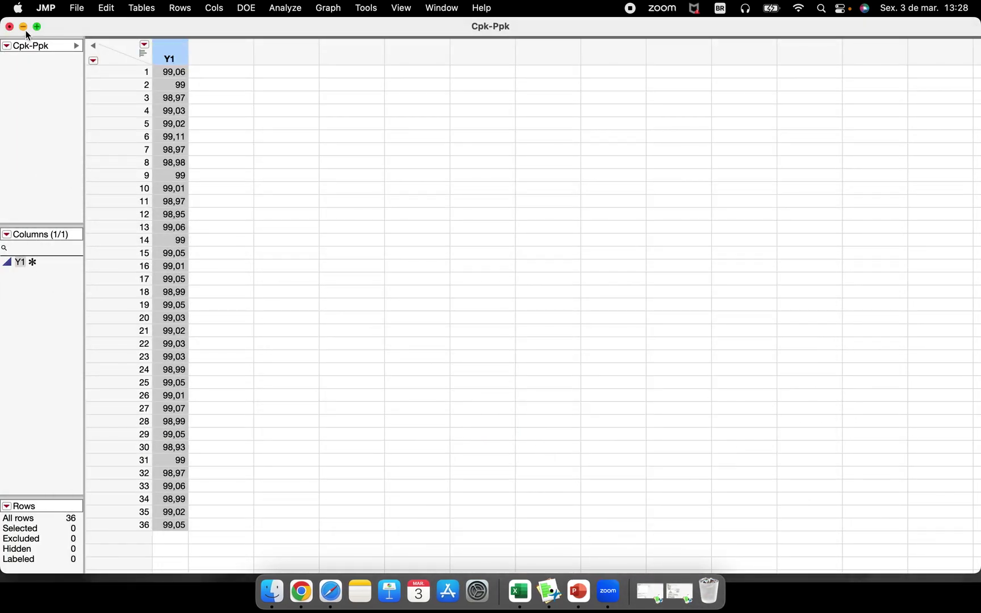
left_click(24, 28)
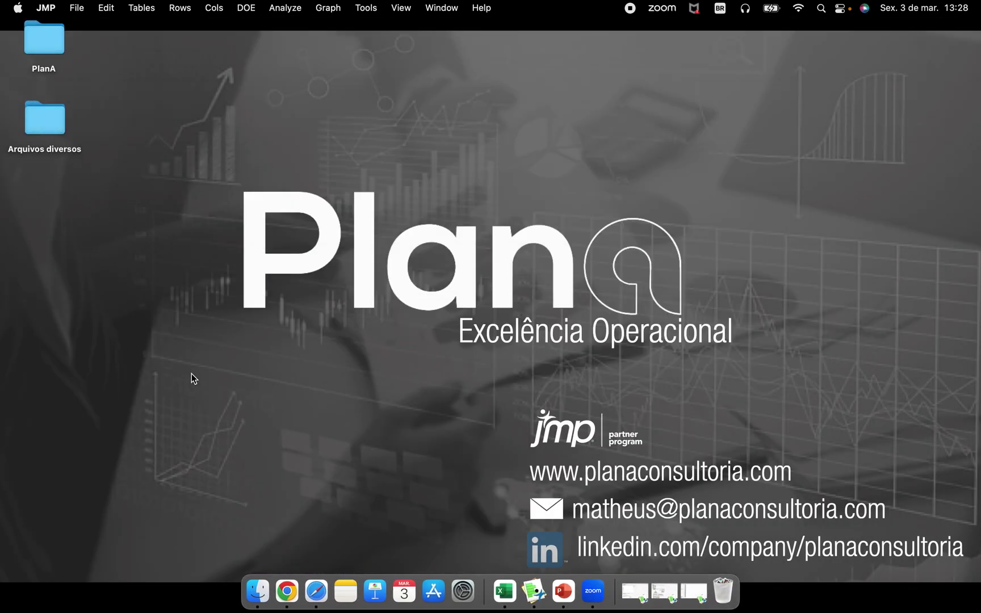